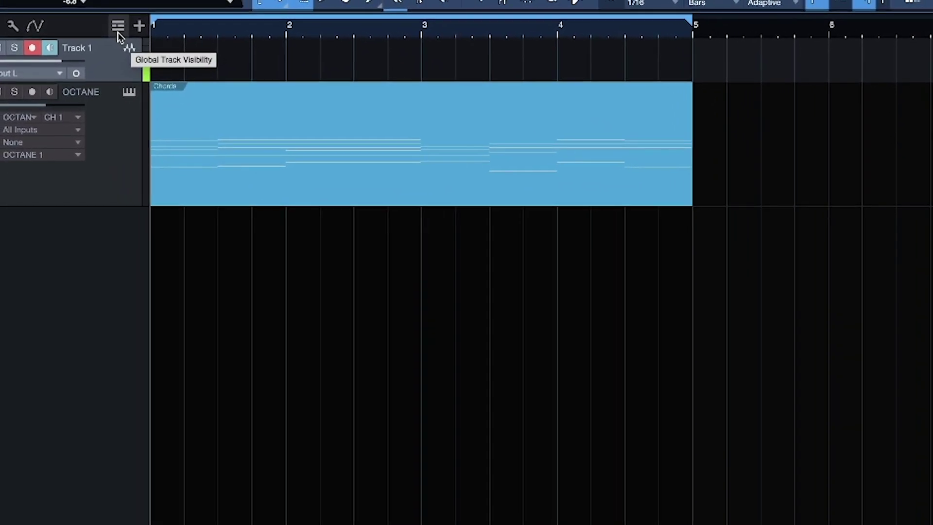
# Step: Enable the Chords global track from the Global Track Visibility menu
pyautogui.click(115, 26)
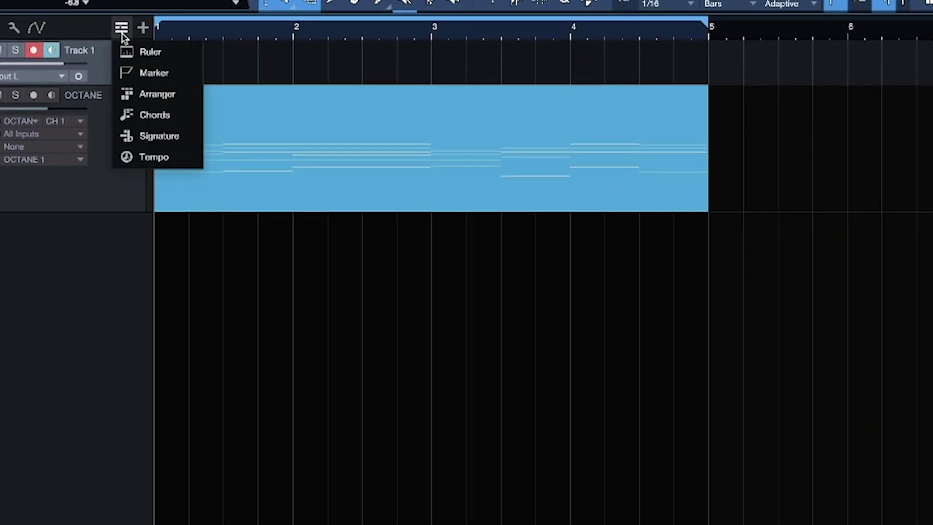
pyautogui.click(141, 119)
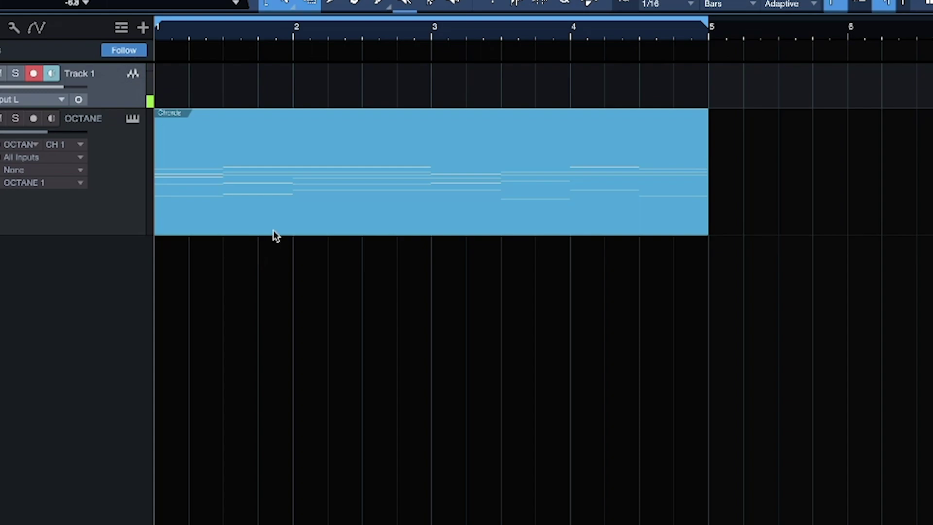
# Step: Drop the Chords MIDI event onto the chord track, audition the detected chords, and open the Browser
pyautogui.moveTo(273, 234); pyautogui.dragTo(215, 61)
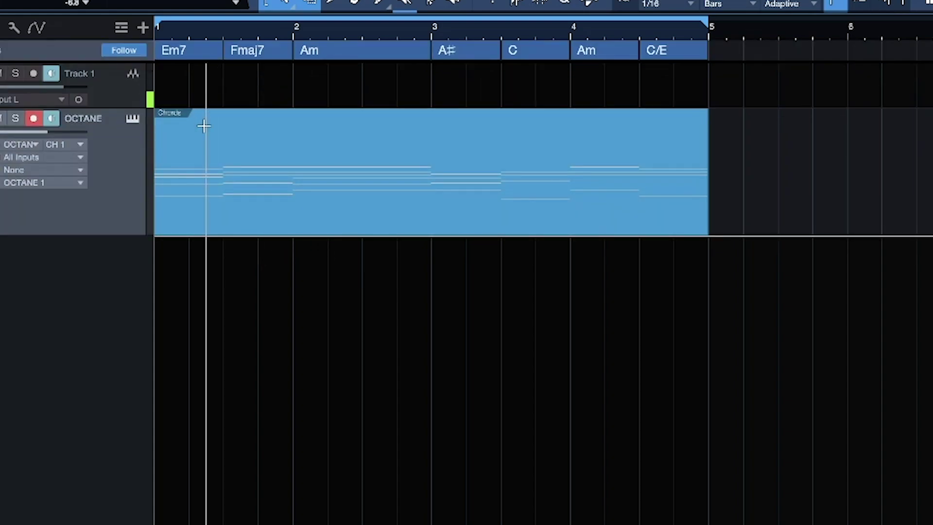
pyautogui.press('space')
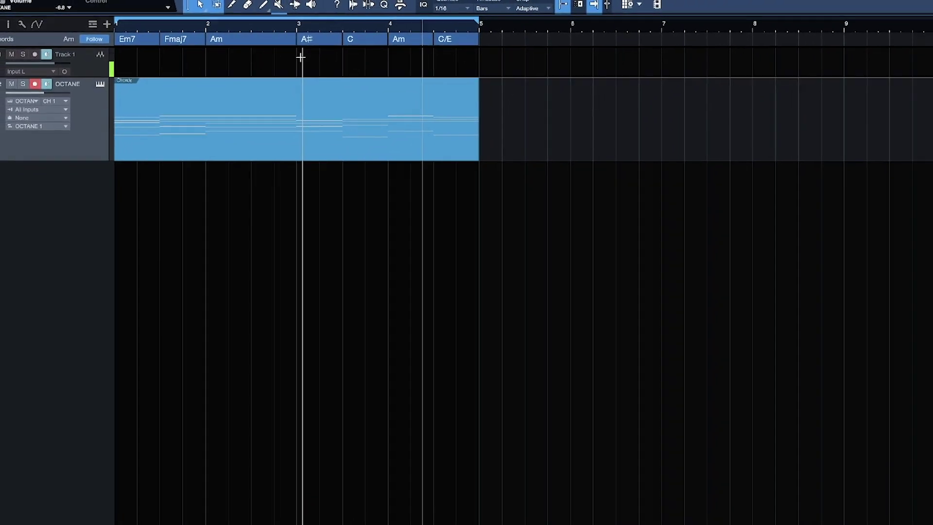
pyautogui.press('space')
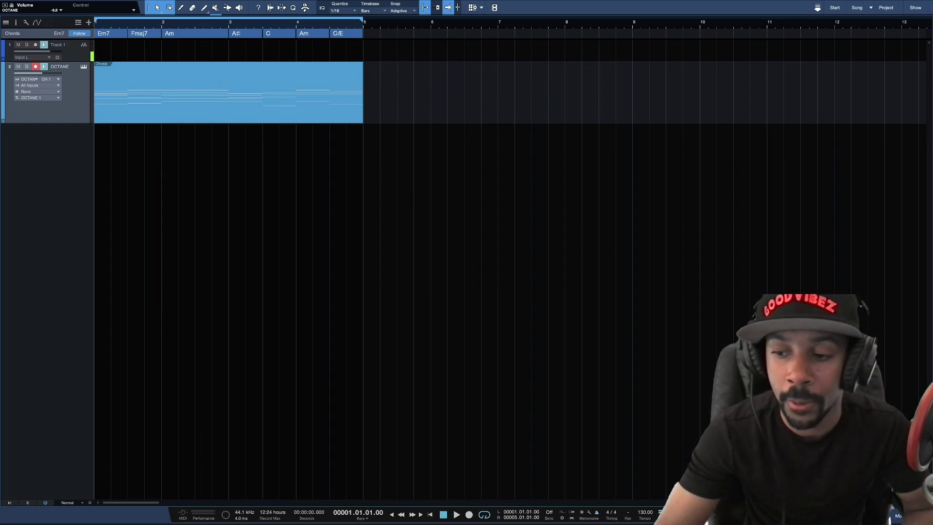
pyautogui.press('F5')
# Step: Drop the Fairy forest loop at bar 5 for B, E, F#, F#sus4 chords, then play from bar 5
pyautogui.moveTo(860, 249)
pyautogui.mouseDown()
pyautogui.moveTo(379, 146)
pyautogui.moveTo(395, 88)
pyautogui.moveTo(386, 36)
pyautogui.mouseUp()
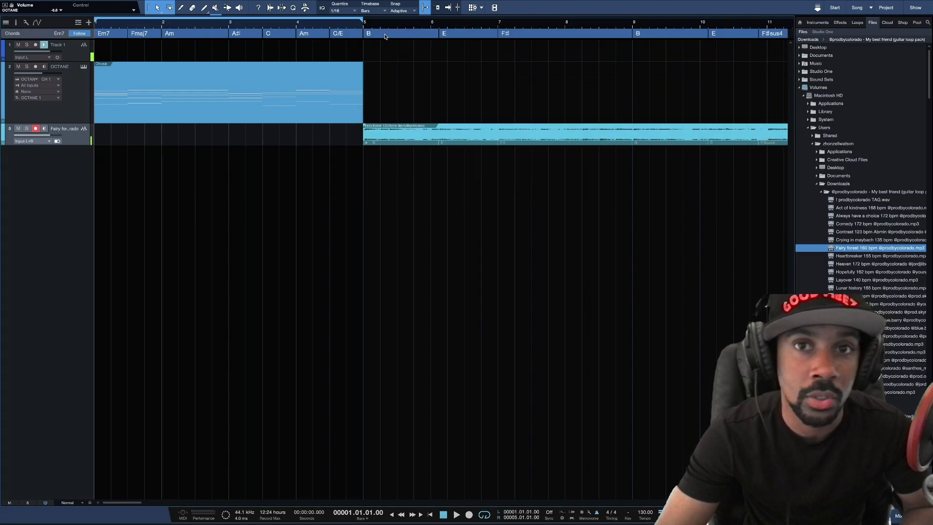
pyautogui.click(363, 24)
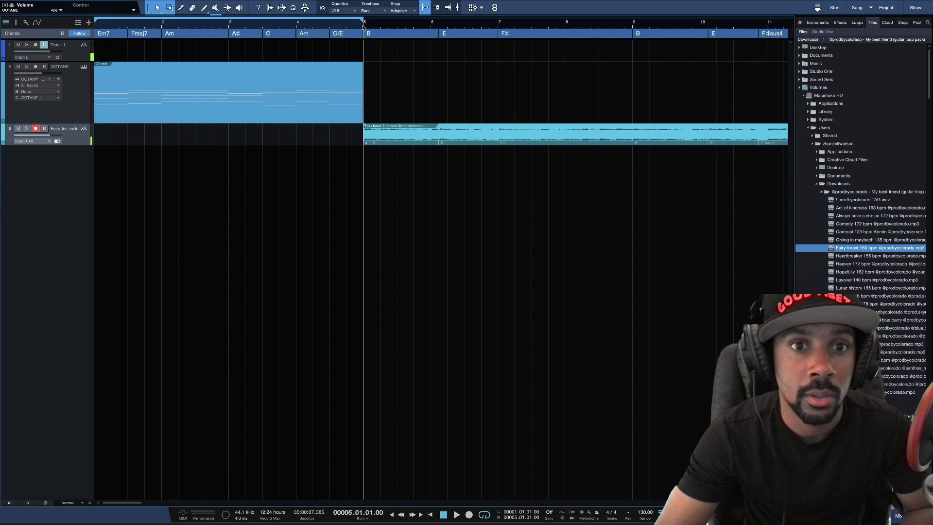
pyautogui.press('space')
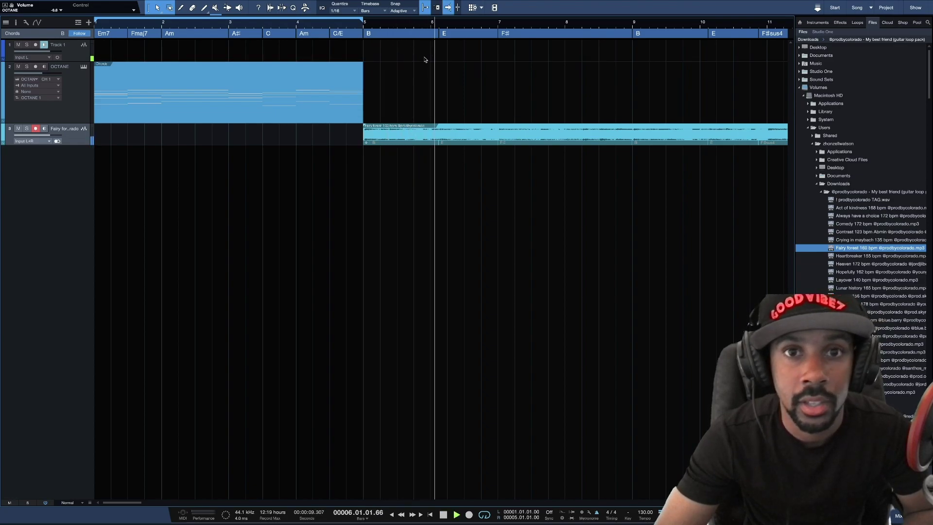
pyautogui.press('space')
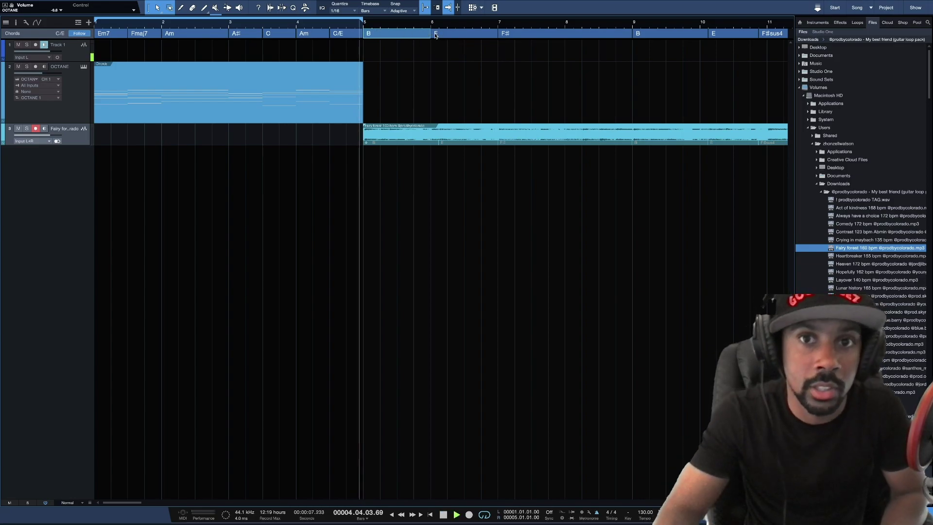
pyautogui.press('Home')
pyautogui.press('space')
pyautogui.press('KP_2')
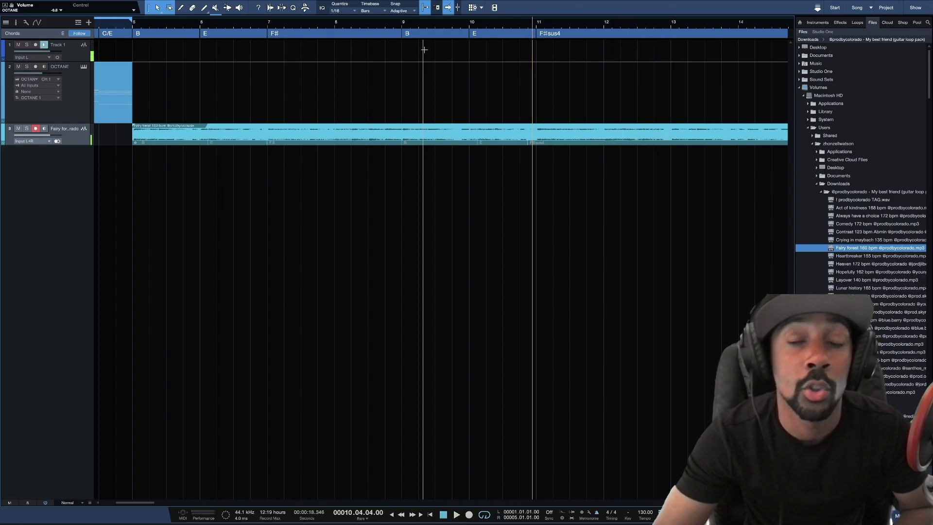
pyautogui.hscroll(-2, 309, 62)
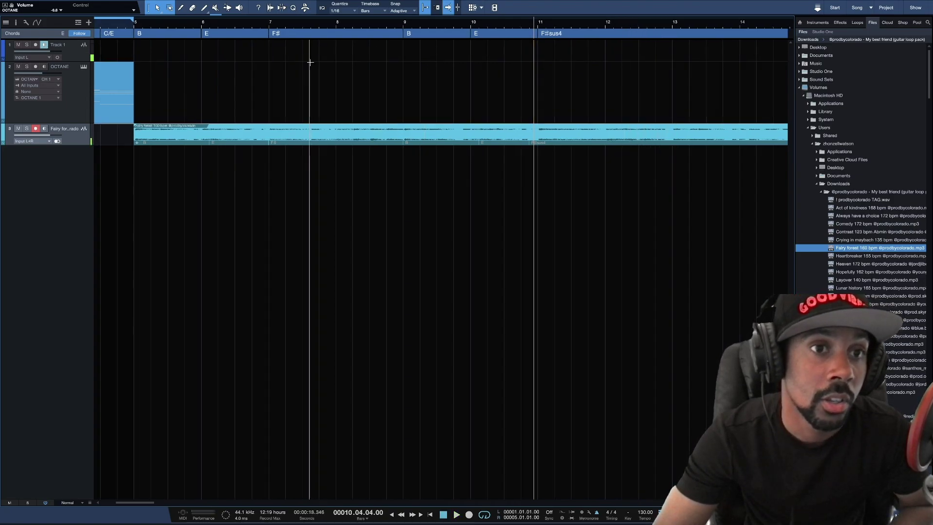
pyautogui.hscroll(-4, 310, 62)
pyautogui.hscroll(-1, 310, 62)
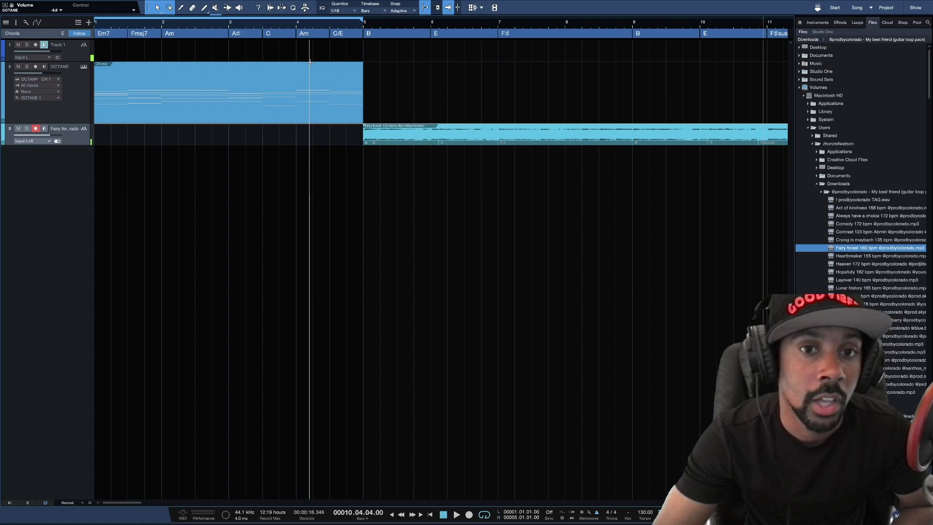